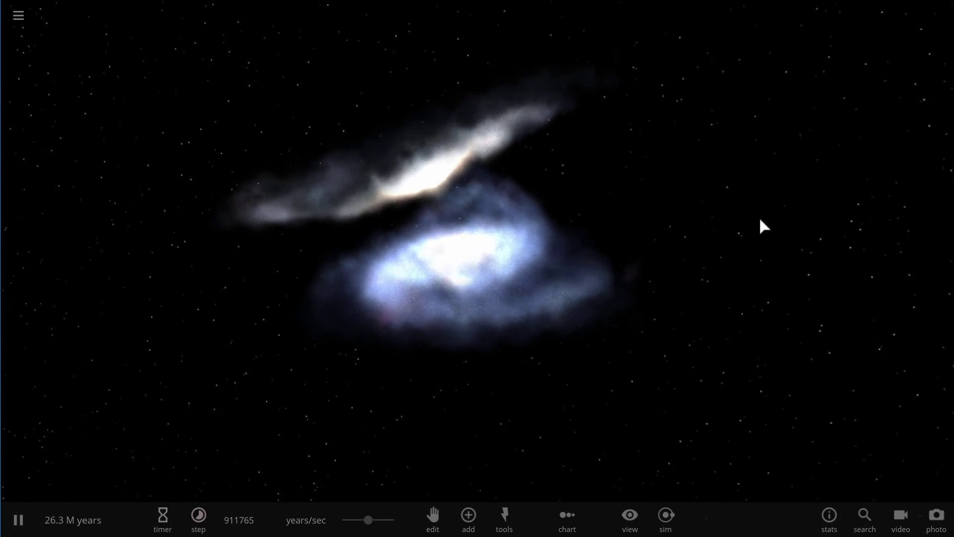
# Step: Zoom in closer on the merging Milky Way and Andromeda galaxies
pyautogui.scroll(3, 710, 211)
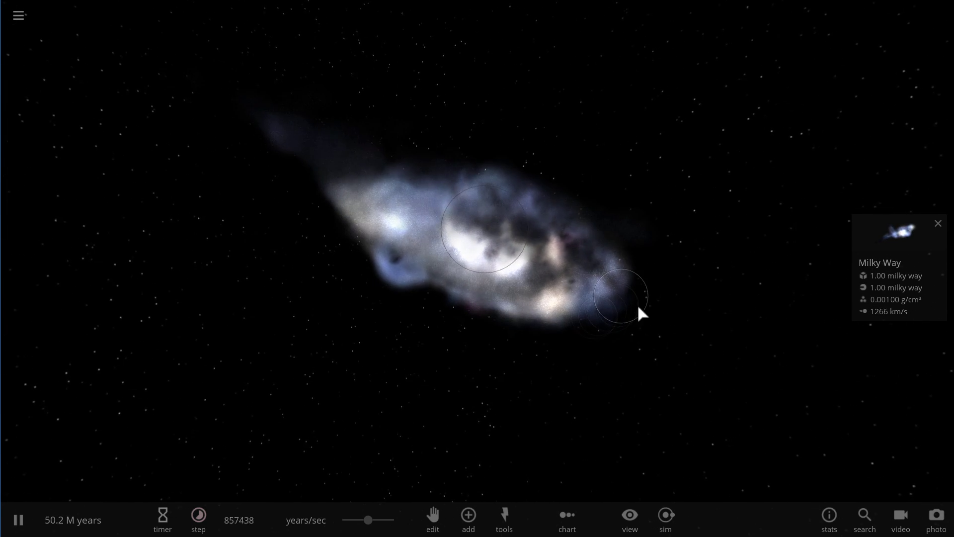
# Step: Close the Milky Way info panel and rotate the view around the merged galaxy cloud
pyautogui.click(938, 223)
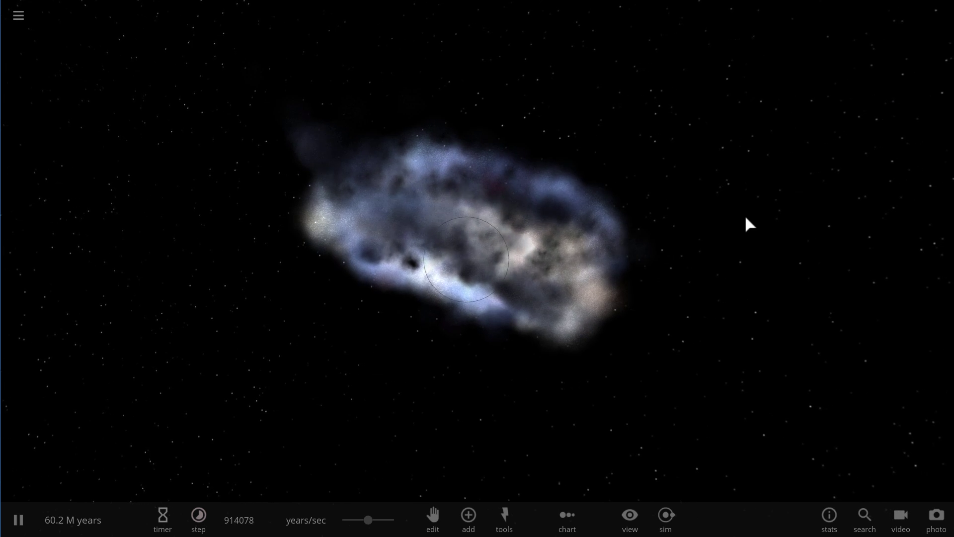
pyautogui.moveTo(697, 222); pyautogui.dragTo(474, 250)
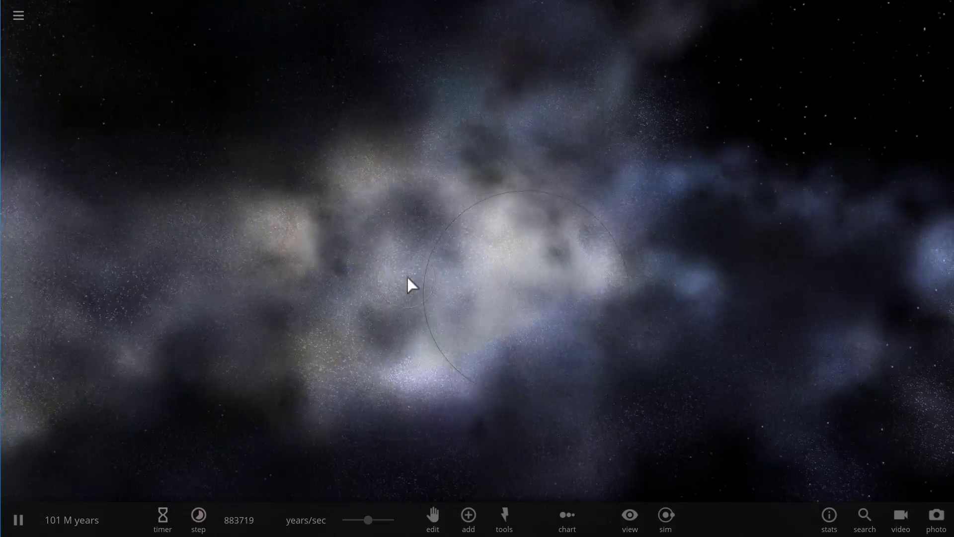
# Step: Zoom in briefly, then back out until the merged galaxy sits small at the centre
pyautogui.scroll(5, 542, 258)
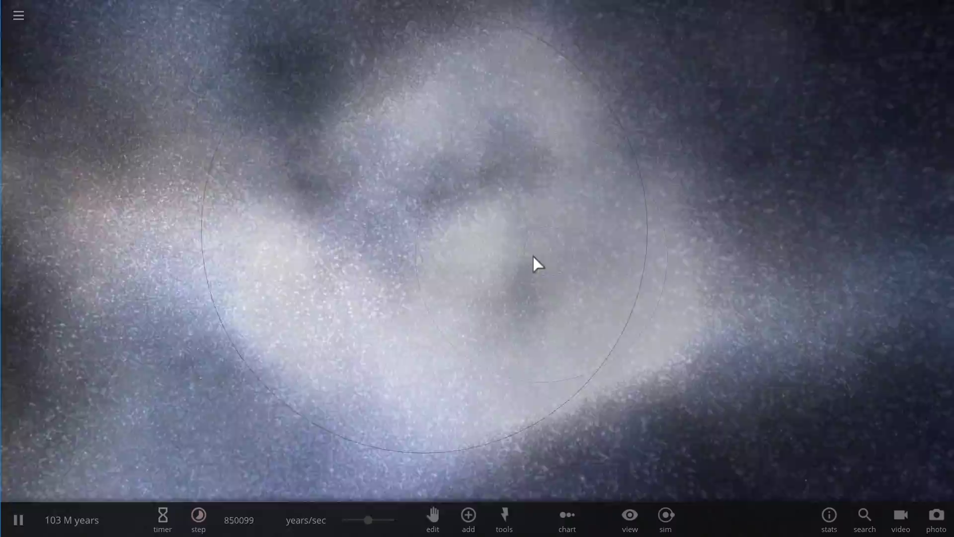
pyautogui.scroll(-5, 489, 269)
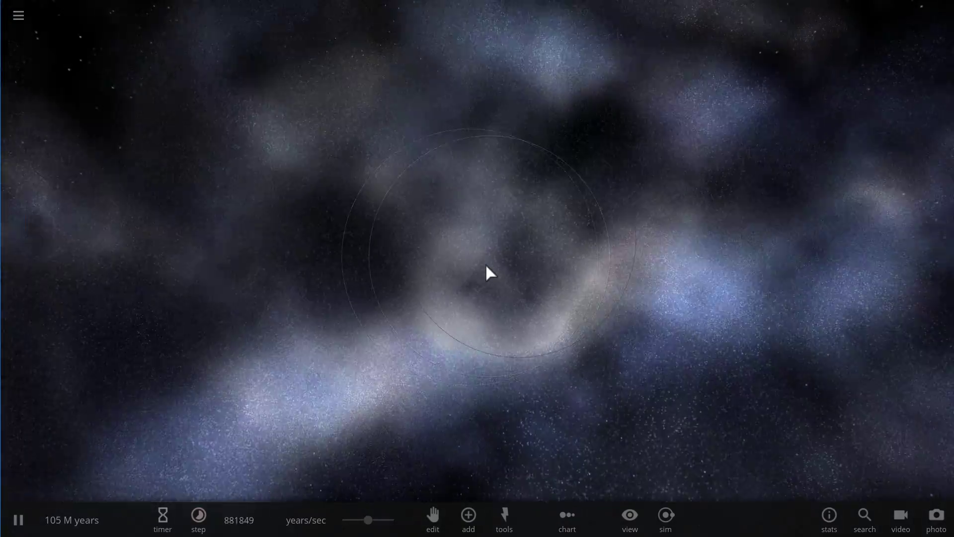
pyautogui.scroll(-5, 500, 280)
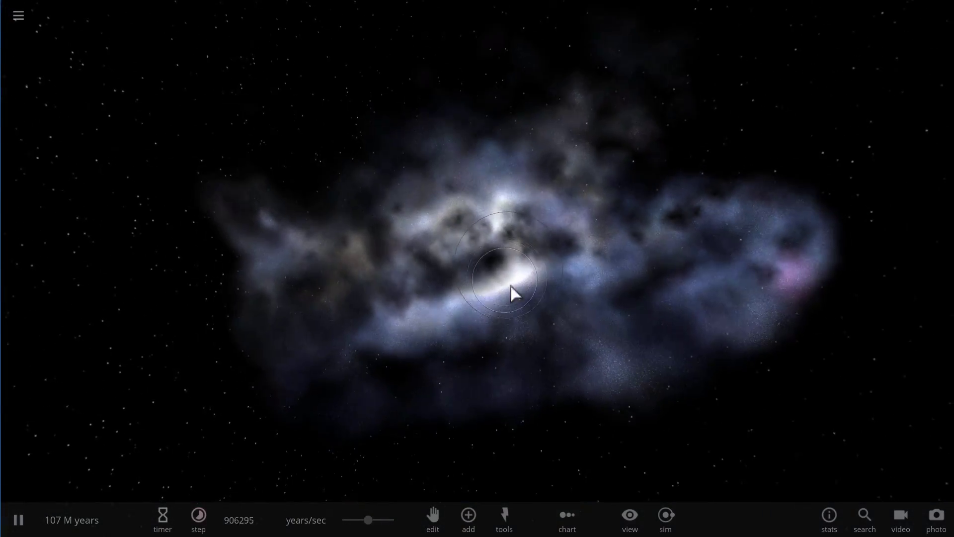
pyautogui.scroll(-2, 526, 300)
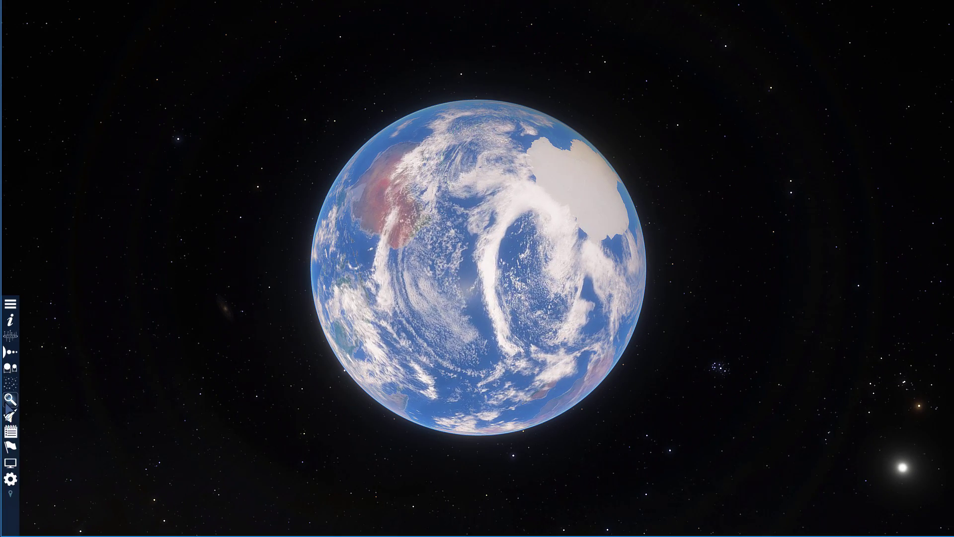
# Step: Search for 'cent' and go to the galaxy Centaurus A
pyautogui.click(10, 400)
pyautogui.write('ce')
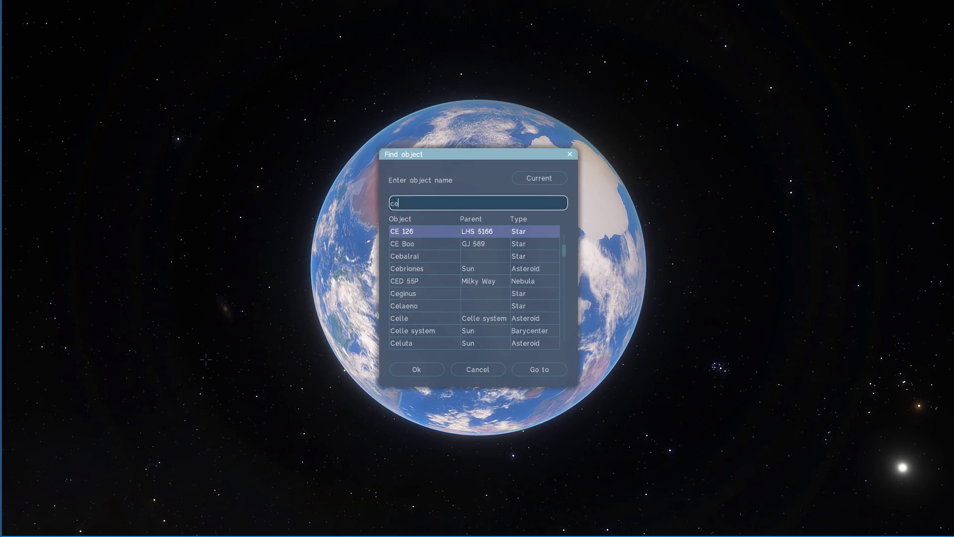
pyautogui.write('ntaurus A')
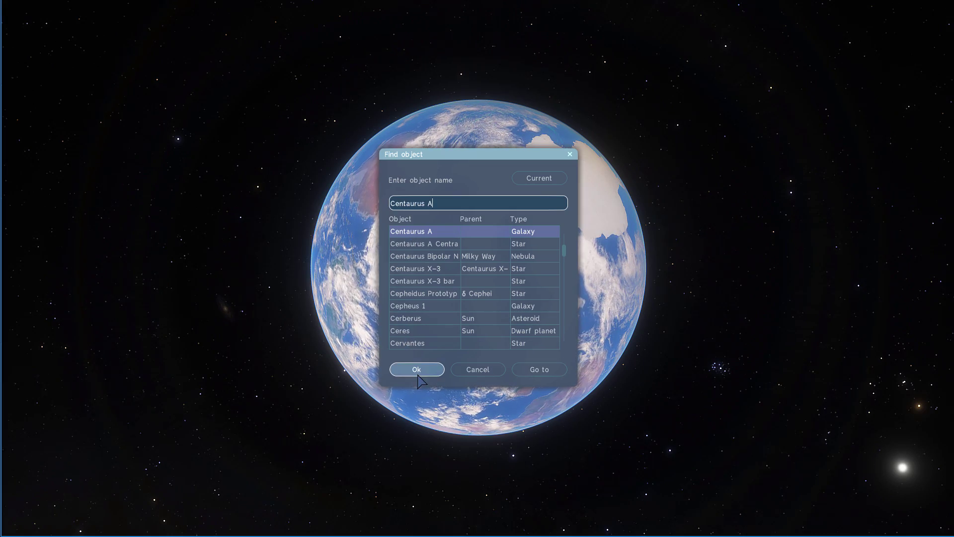
pyautogui.click(418, 375)
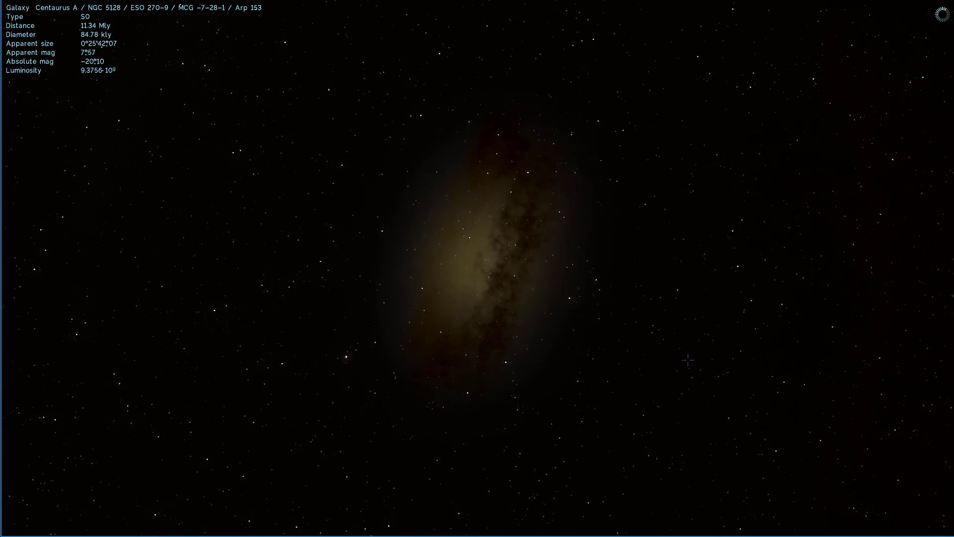
# Step: Raise the exposure three steps to brighten Centaurus A and its dust lane
pyautogui.moveTo(820, 515)
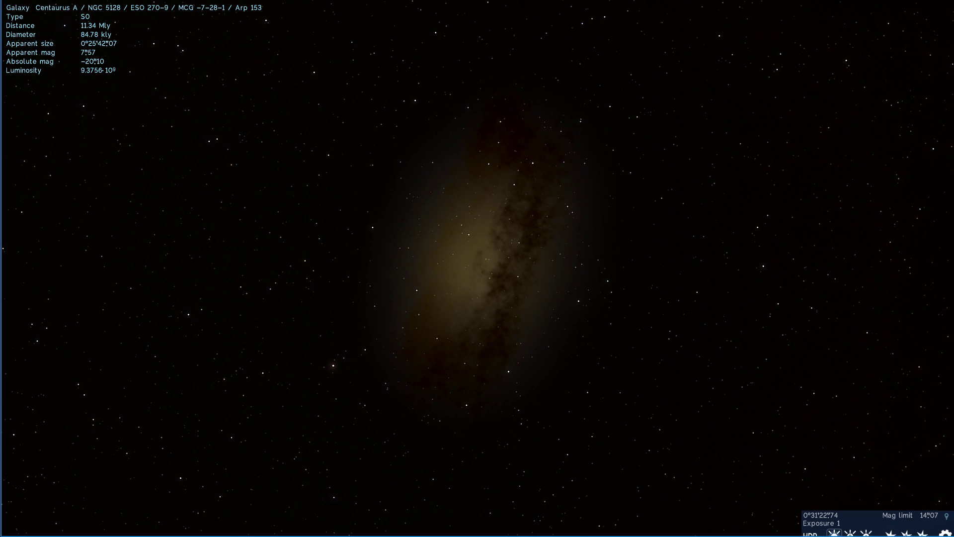
pyautogui.click(866, 526)
pyautogui.click(866, 526)
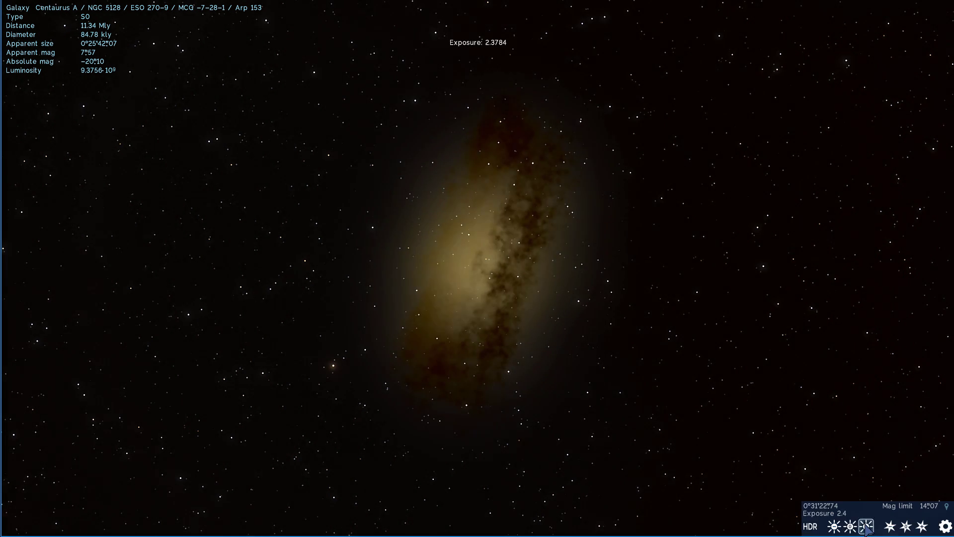
pyautogui.click(866, 526)
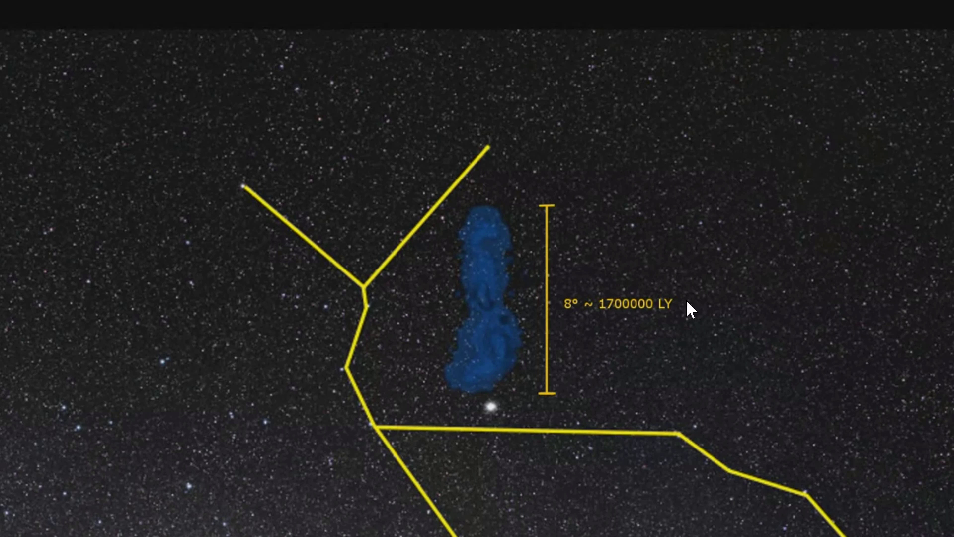
# Step: Pause the star-map clip, then resume it until the 8° ~ 1700000 LY marker appears
pyautogui.click(552, 303)
pyautogui.press('space')
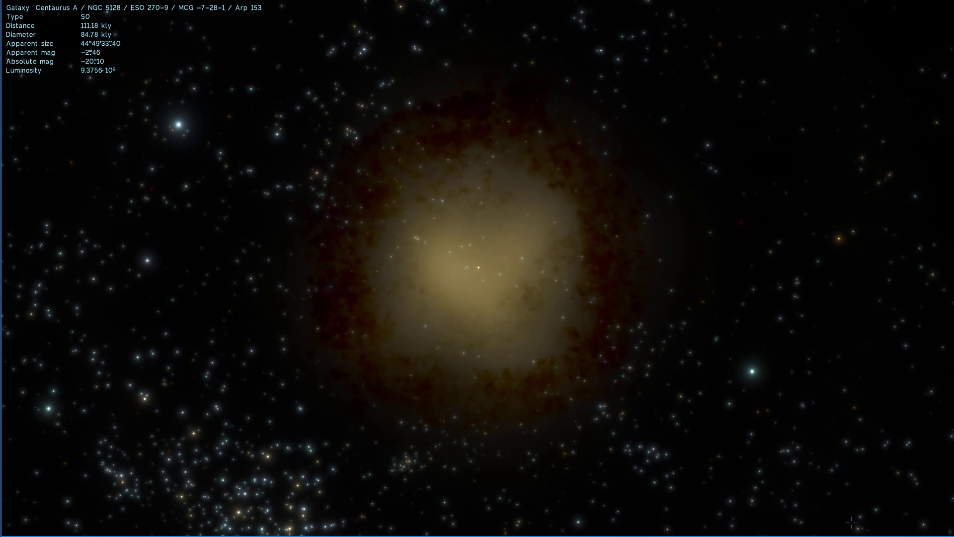
# Step: Raise exposure to about 6.7, fly closer to Centaurus A, and pick a nearby background galaxy
pyautogui.click(866, 528)
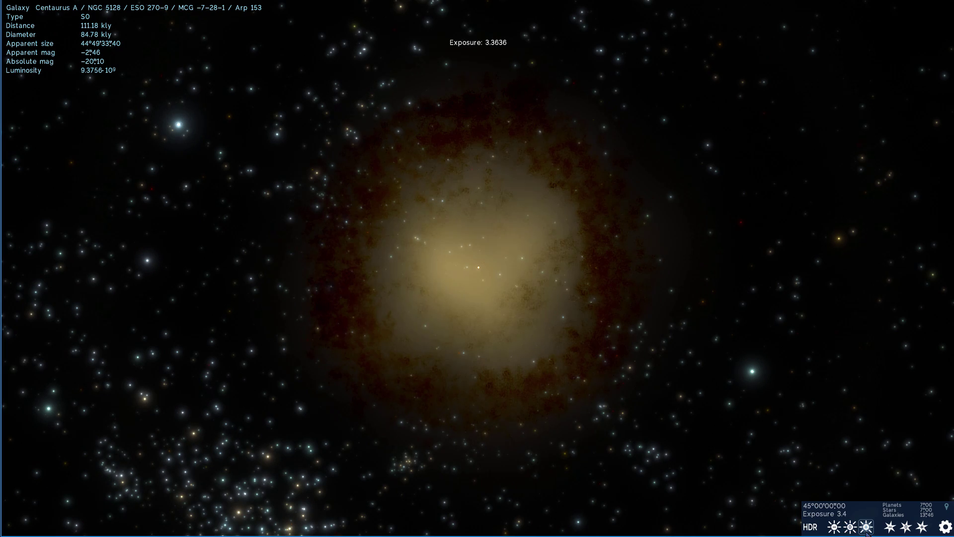
pyautogui.click(866, 528)
pyautogui.click(866, 528)
pyautogui.click(866, 528)
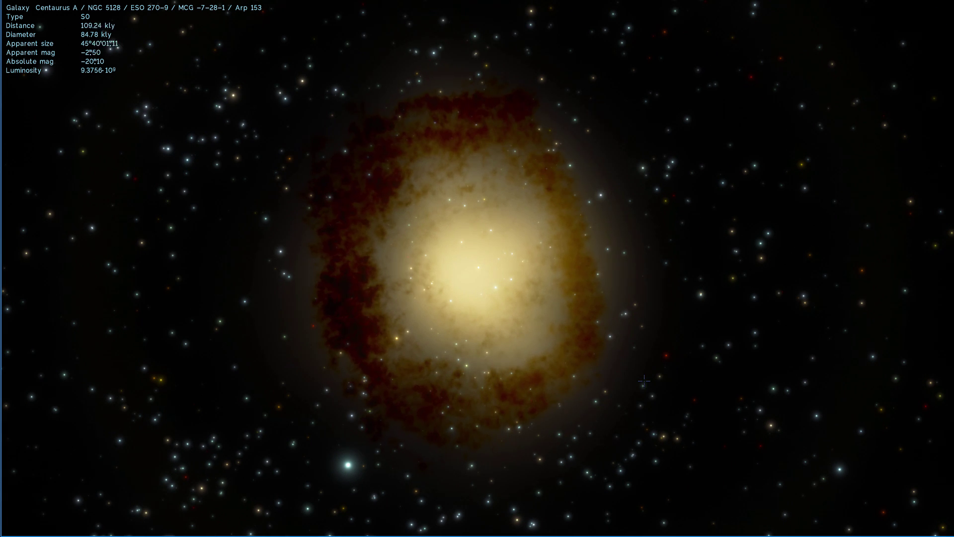
pyautogui.scroll(2, 644, 381)
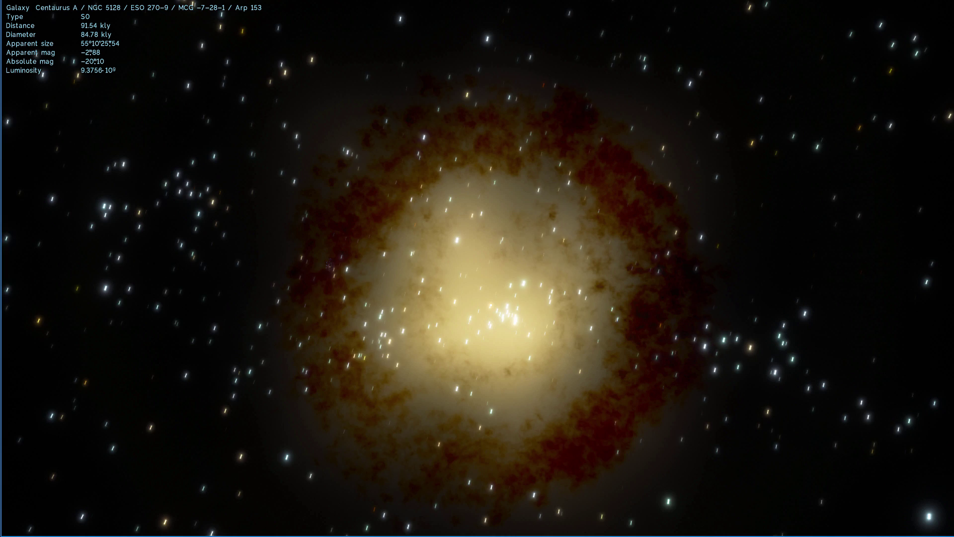
pyautogui.rightClick(561, 265)
# Step: Reselect Centaurus A and fly into its bright core, about 15.46 kly away
pyautogui.click(490, 318)
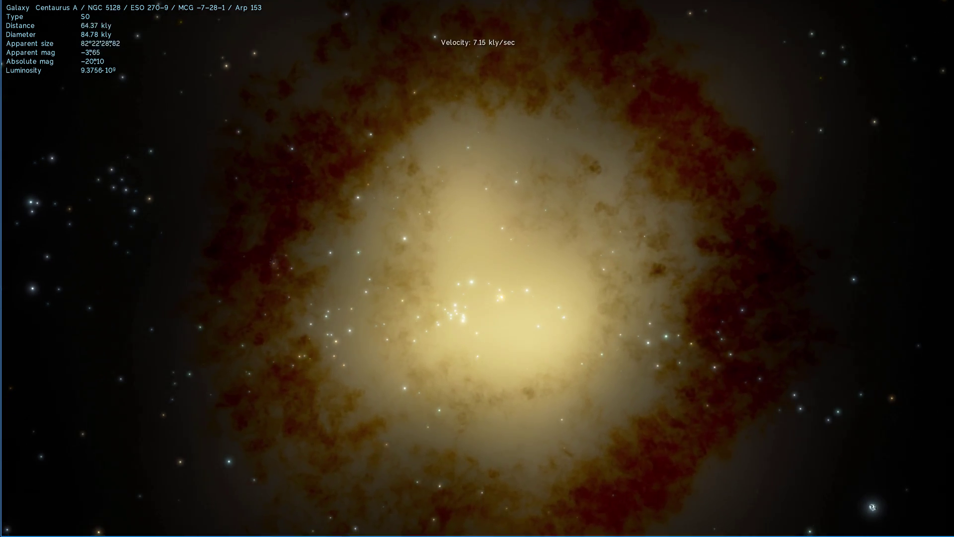
pyautogui.scroll(5, 517, 334)
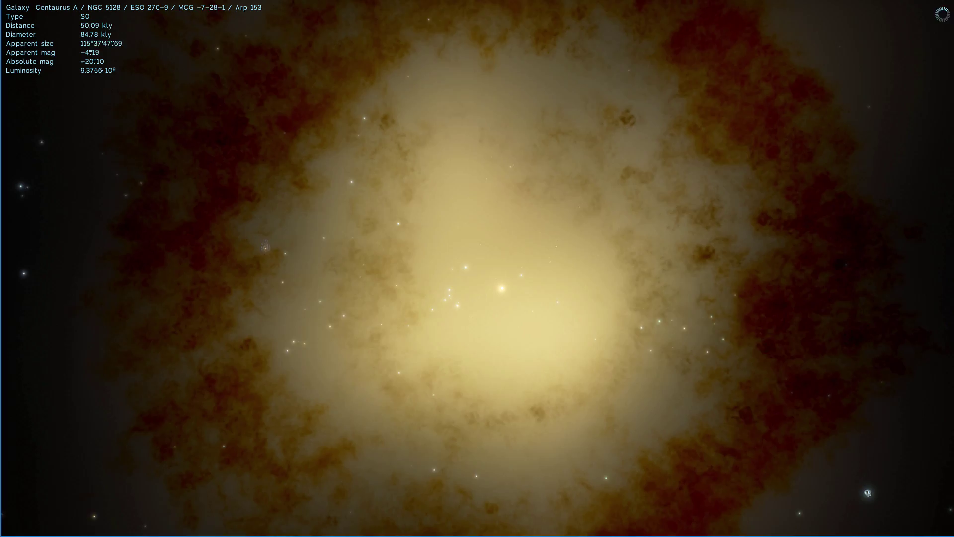
pyautogui.scroll(5, 516, 334)
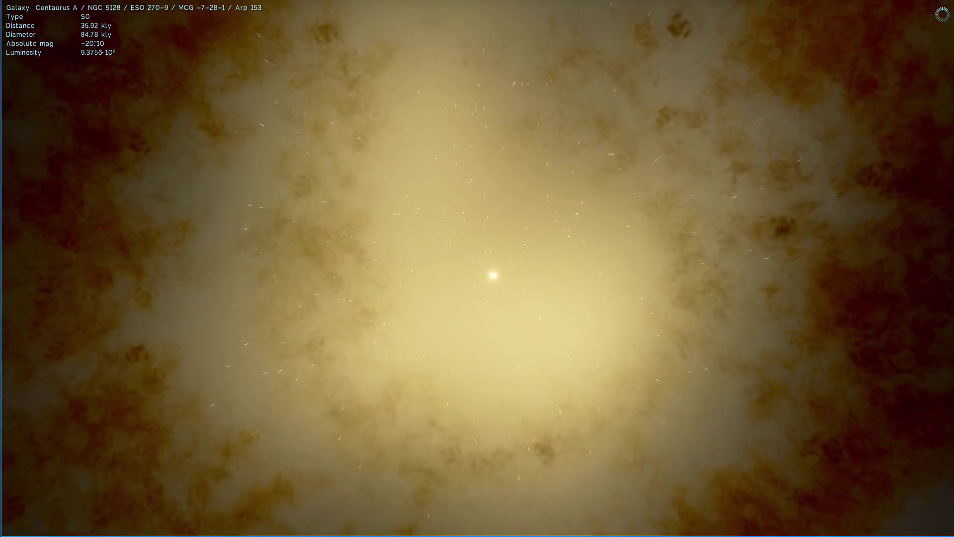
pyautogui.scroll(5, 517, 334)
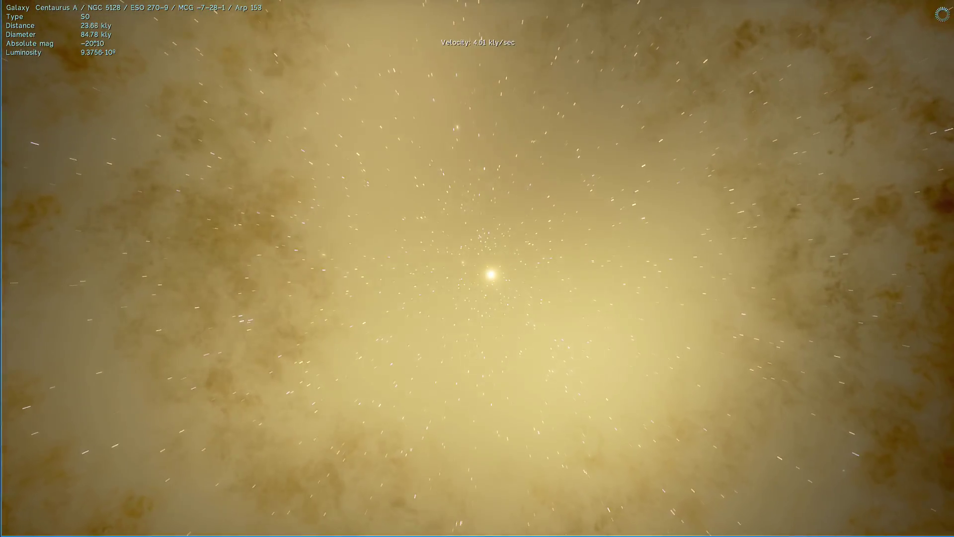
pyautogui.scroll(5, 516, 334)
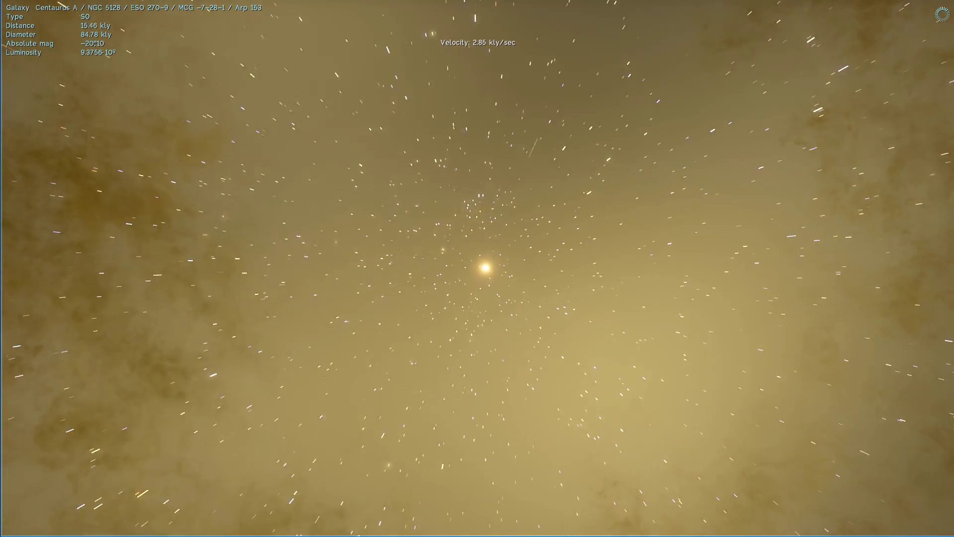
# Step: Select a yellow supergiant, search for Centaurus A's central black hole, and lower exposure to 1
pyautogui.click(487, 305)
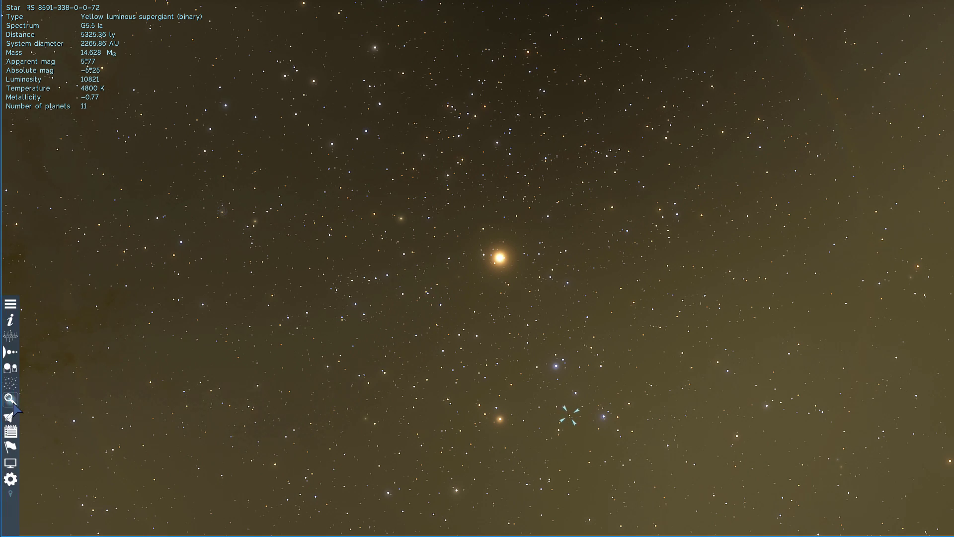
pyautogui.click(9, 399)
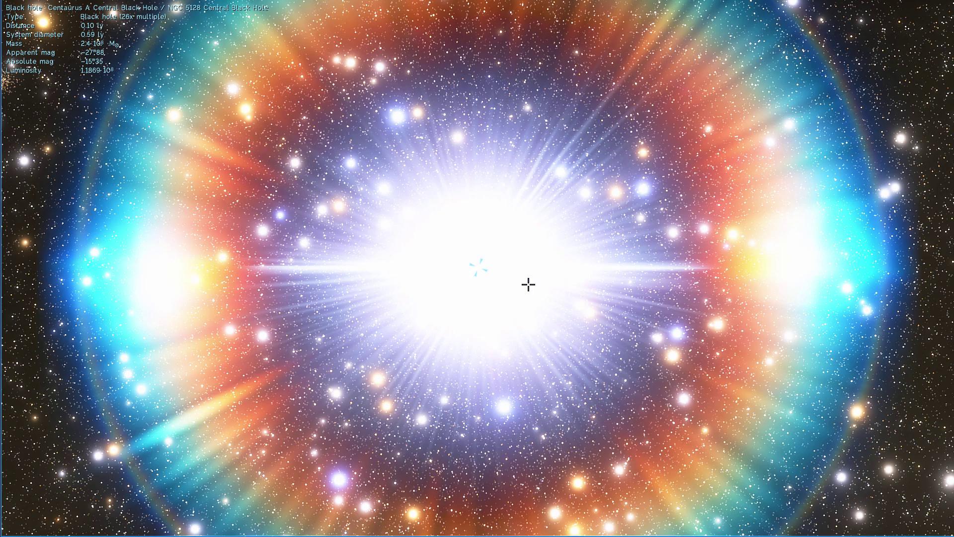
pyautogui.click(850, 527)
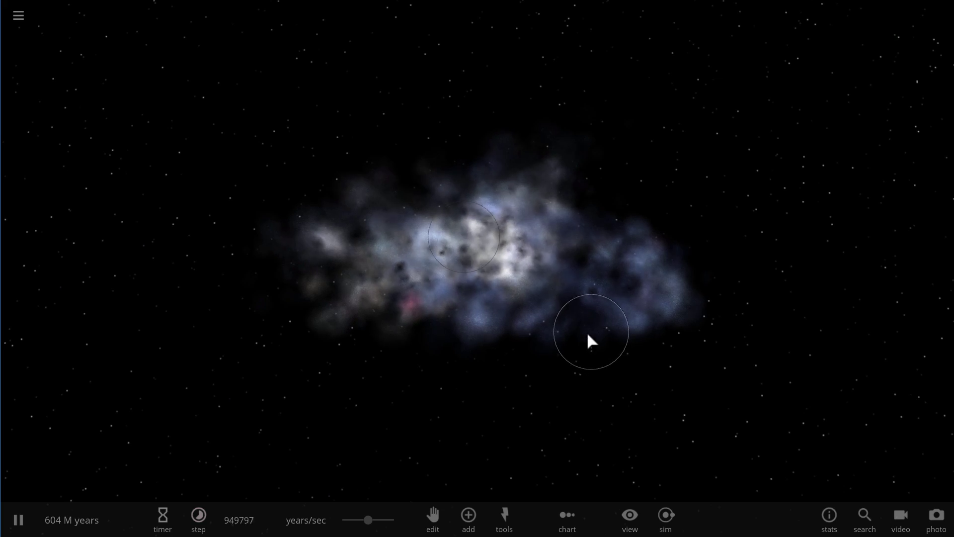
# Step: Orbit the camera around the merged Milky Way–Andromeda cloud
pyautogui.moveTo(588, 334); pyautogui.dragTo(750, 282)
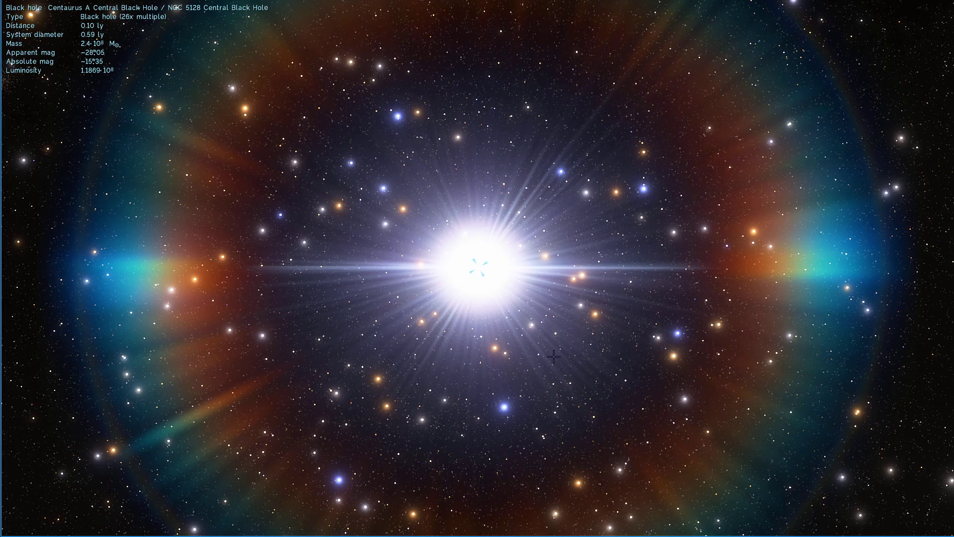
# Step: Fly backward from Centaurus A's central black hole until it is about 50.93 kly away
pyautogui.press('s')
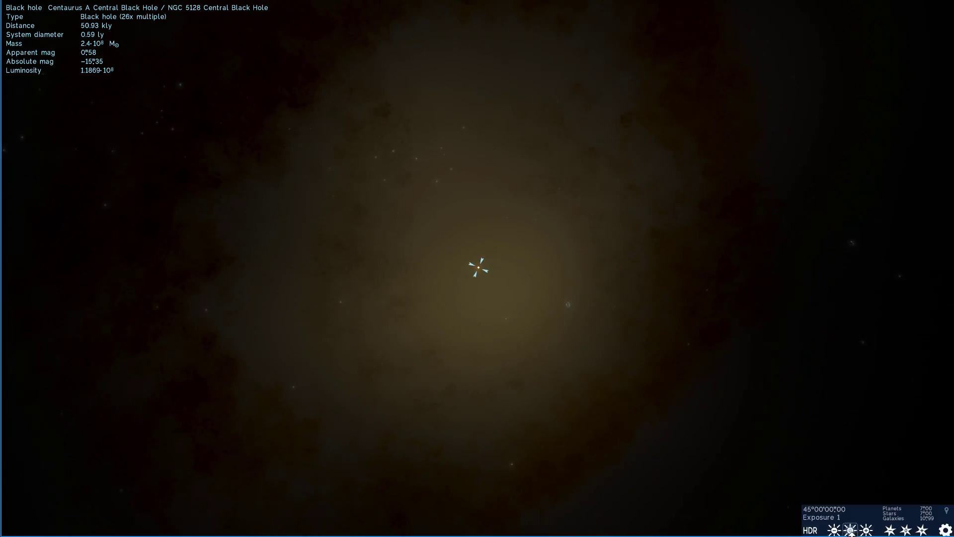
# Step: Raise the exposure to 2.8284 and pull back until Centaurus A is a small glow 191 kly away
pyautogui.click(866, 527)
pyautogui.click(866, 527)
pyautogui.click(865, 528)
pyautogui.click(865, 528)
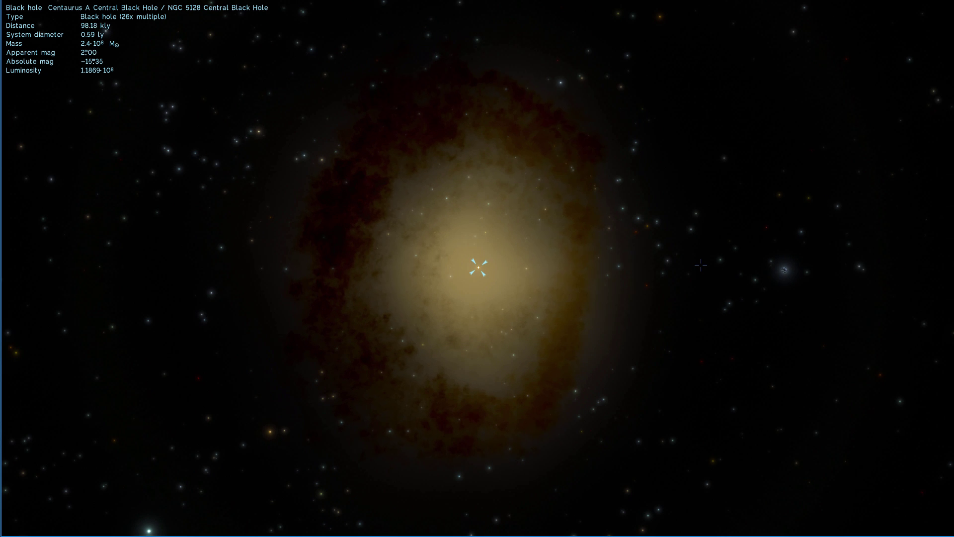
pyautogui.press('s')
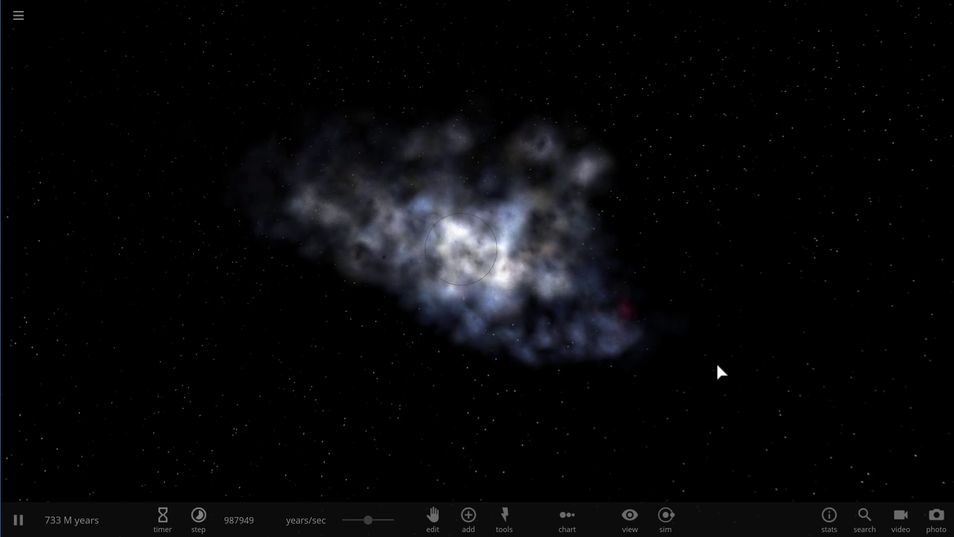
# Step: Orbit the Universe Sandbox camera to a near face-on view of the merging galaxy cloud
pyautogui.moveTo(743, 354); pyautogui.dragTo(942, 333)
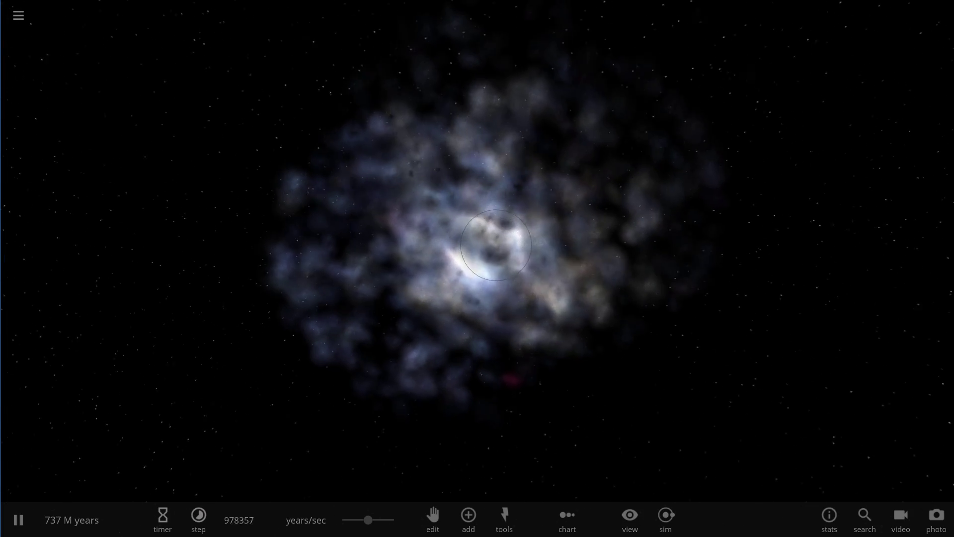